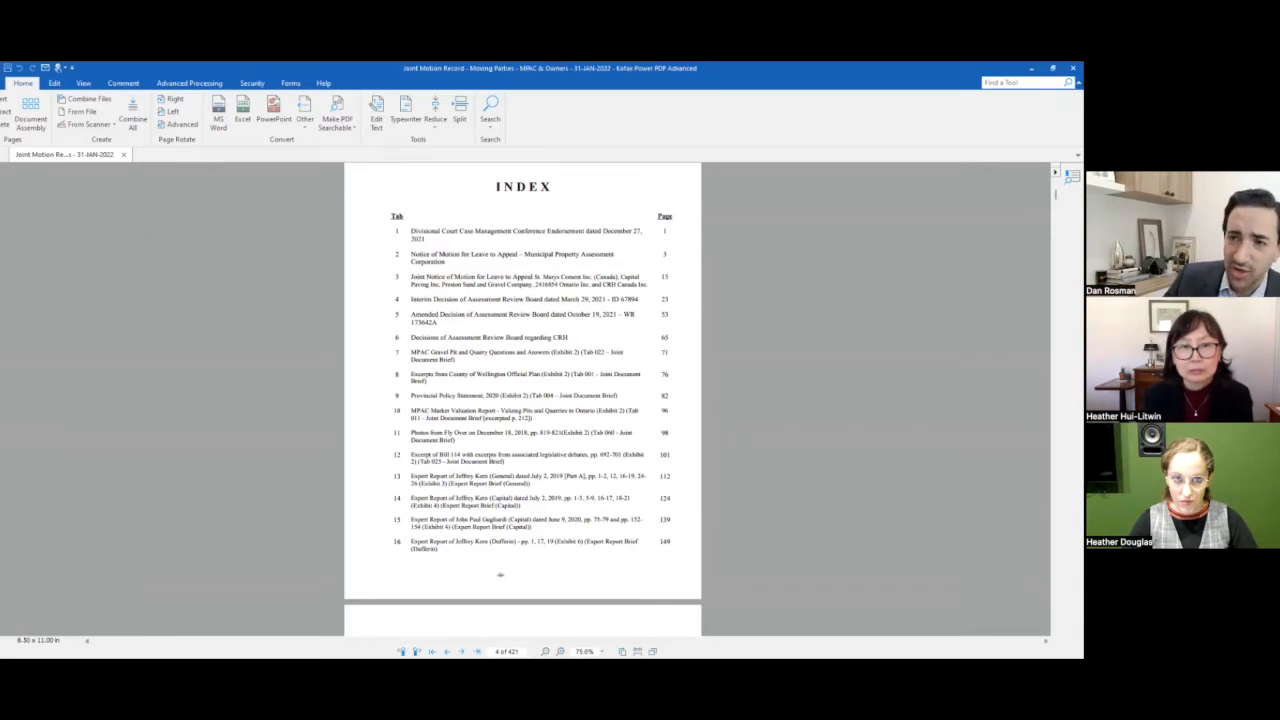
- Show the document's bookmarks and use them to visit Tab 15, Tab 21 and Tab 5, returning to the INDEX page
click(2, 177)
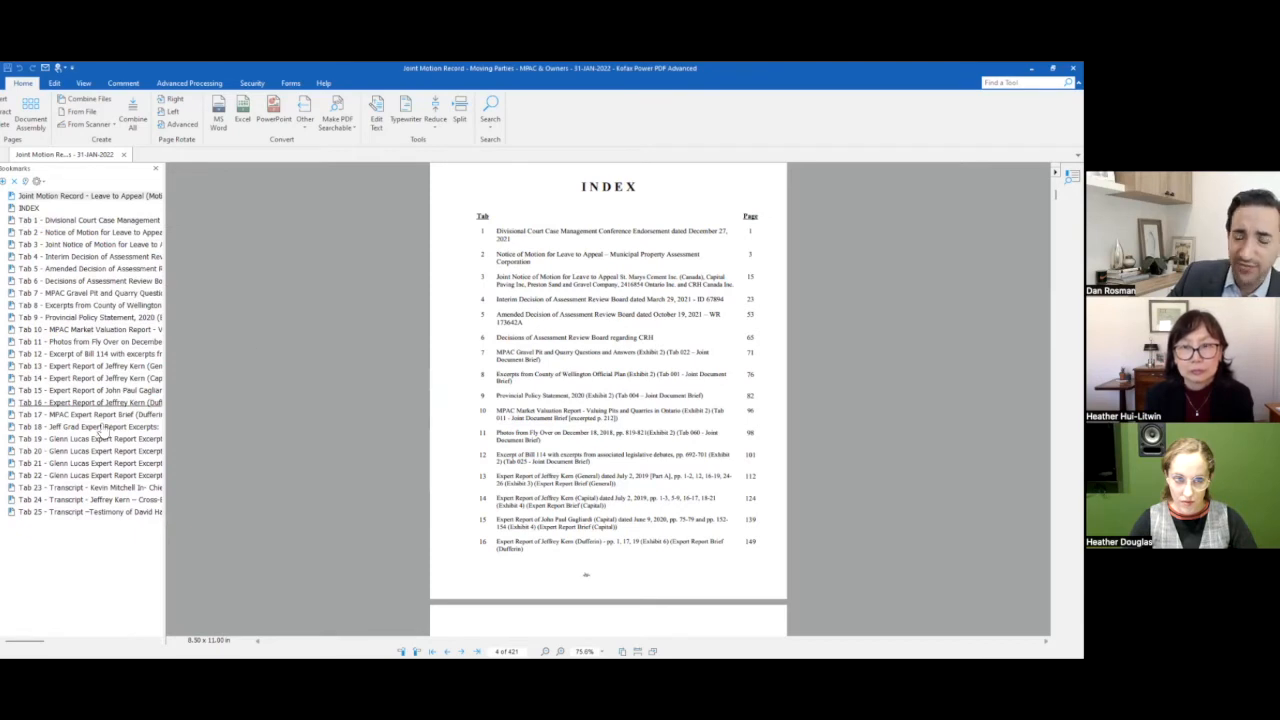
click(70, 391)
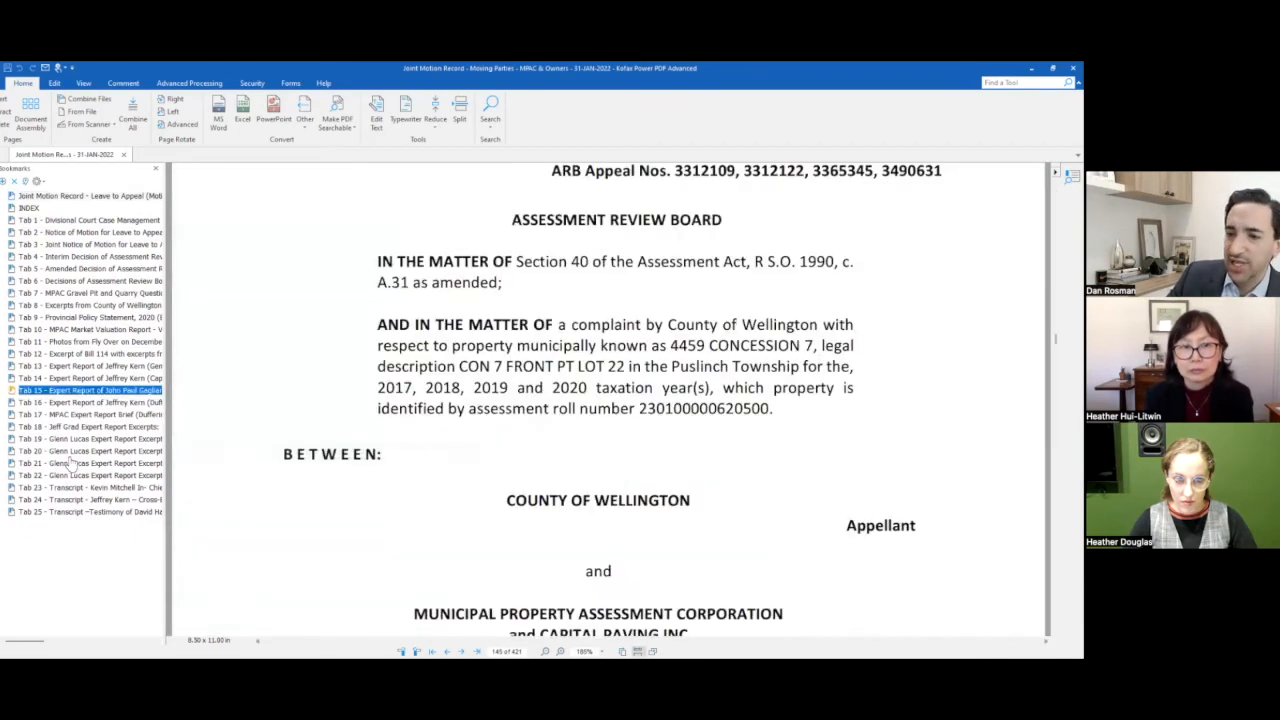
click(70, 464)
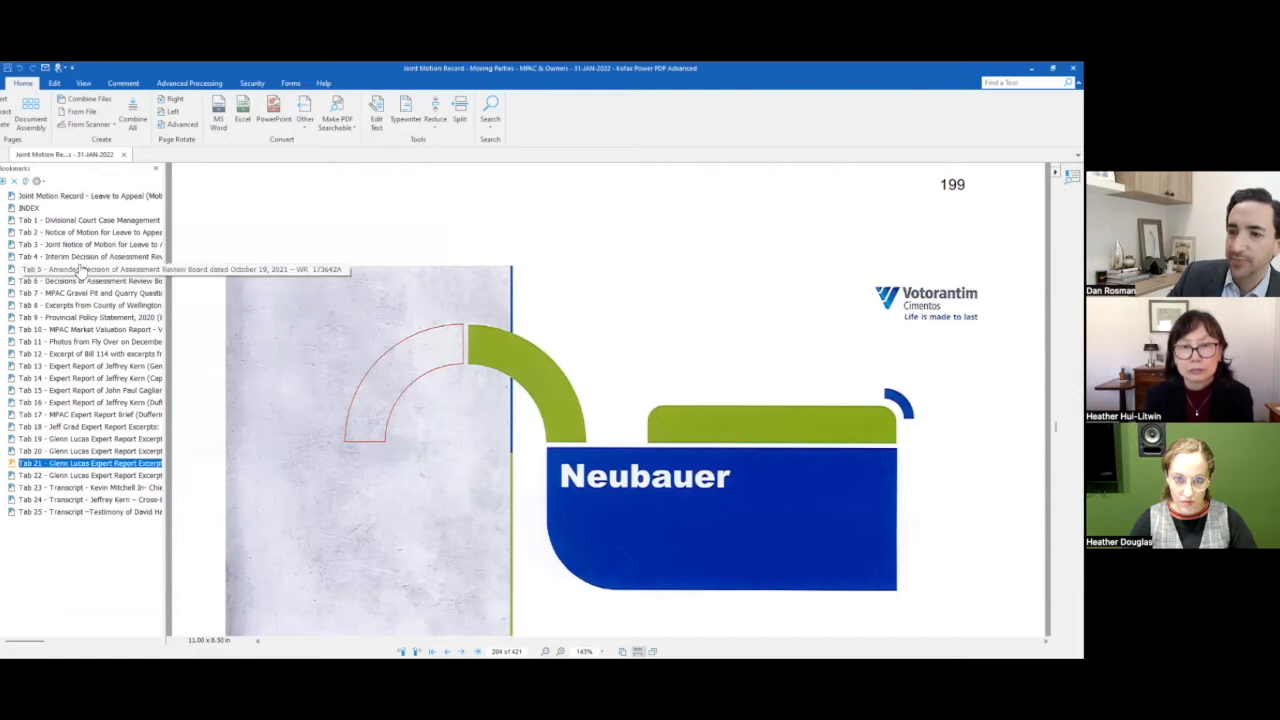
click(83, 269)
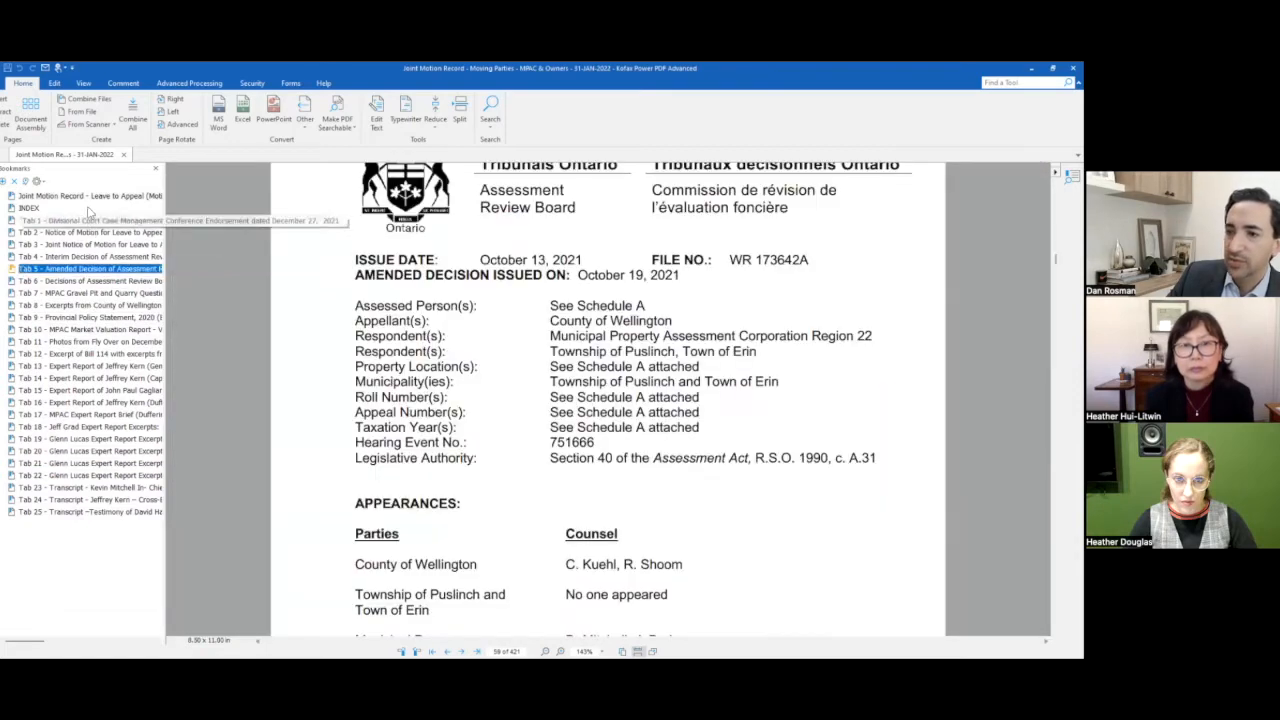
click(28, 207)
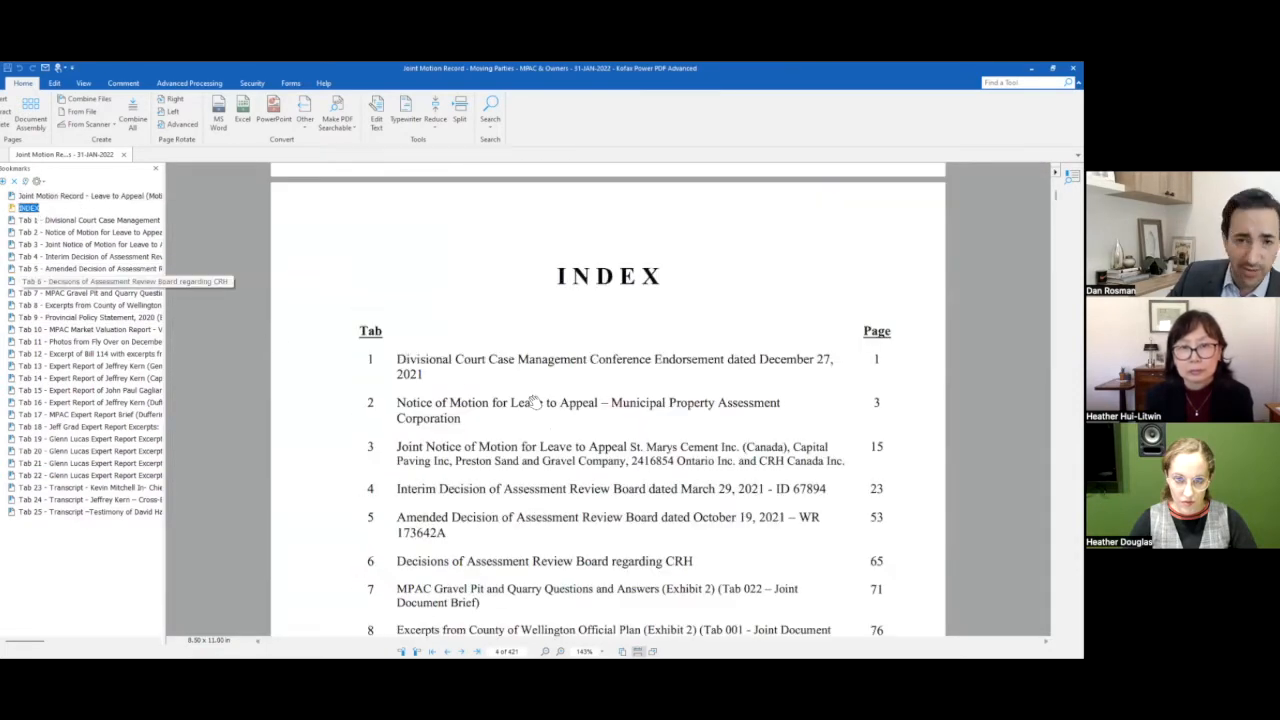
- Start creating a link over the index's whole Tab 1 row, from the tab number through the page number
scroll(538, 405, down, 1)
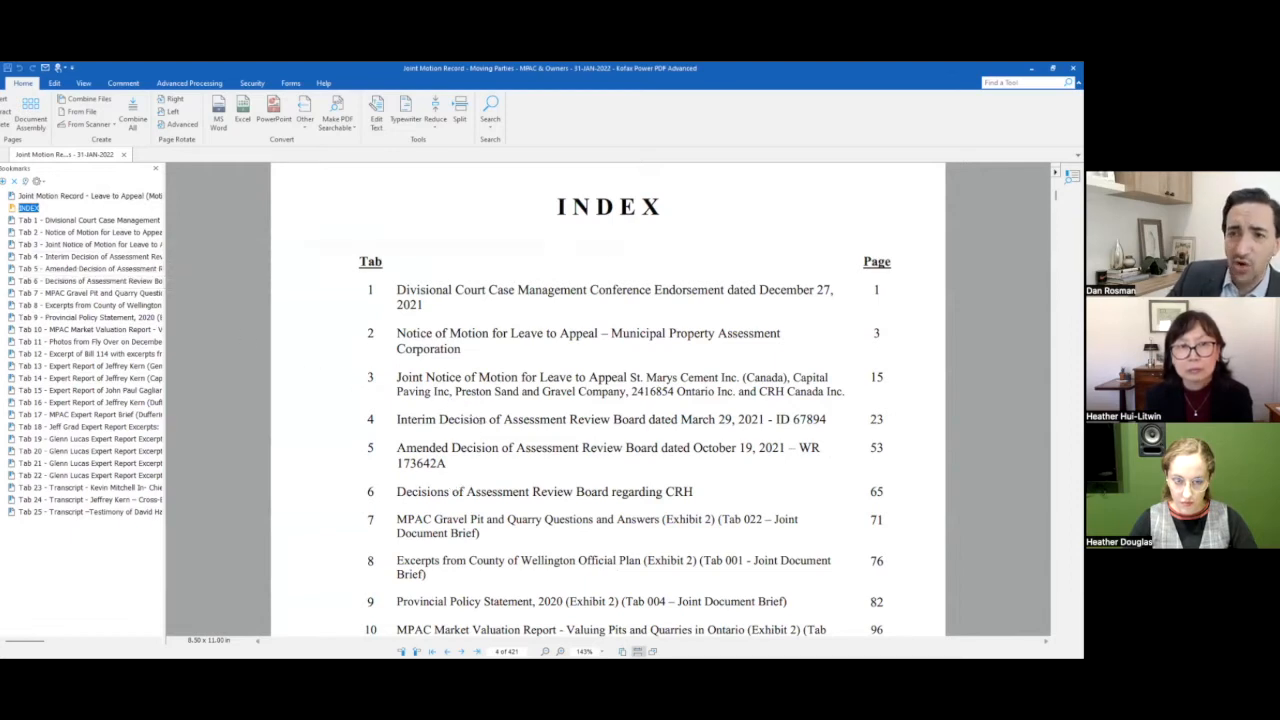
click(366, 338)
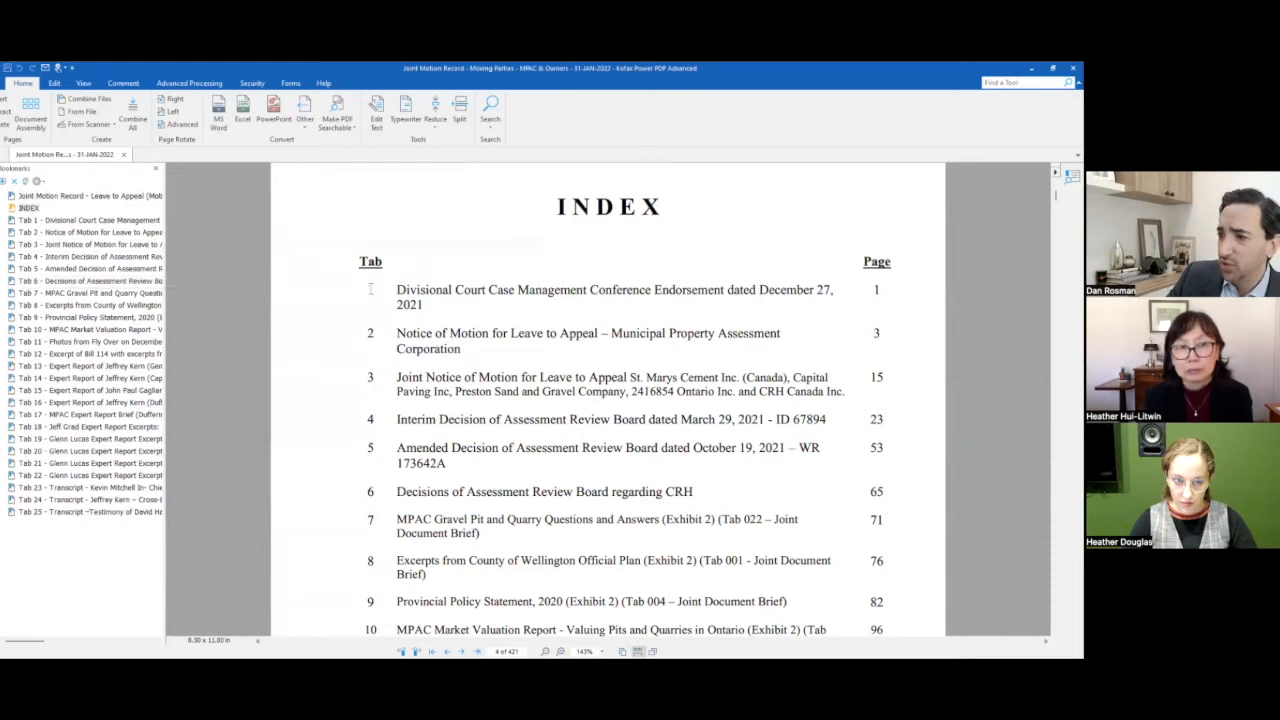
drag(486, 300, 802, 310)
drag(691, 295, 878, 296)
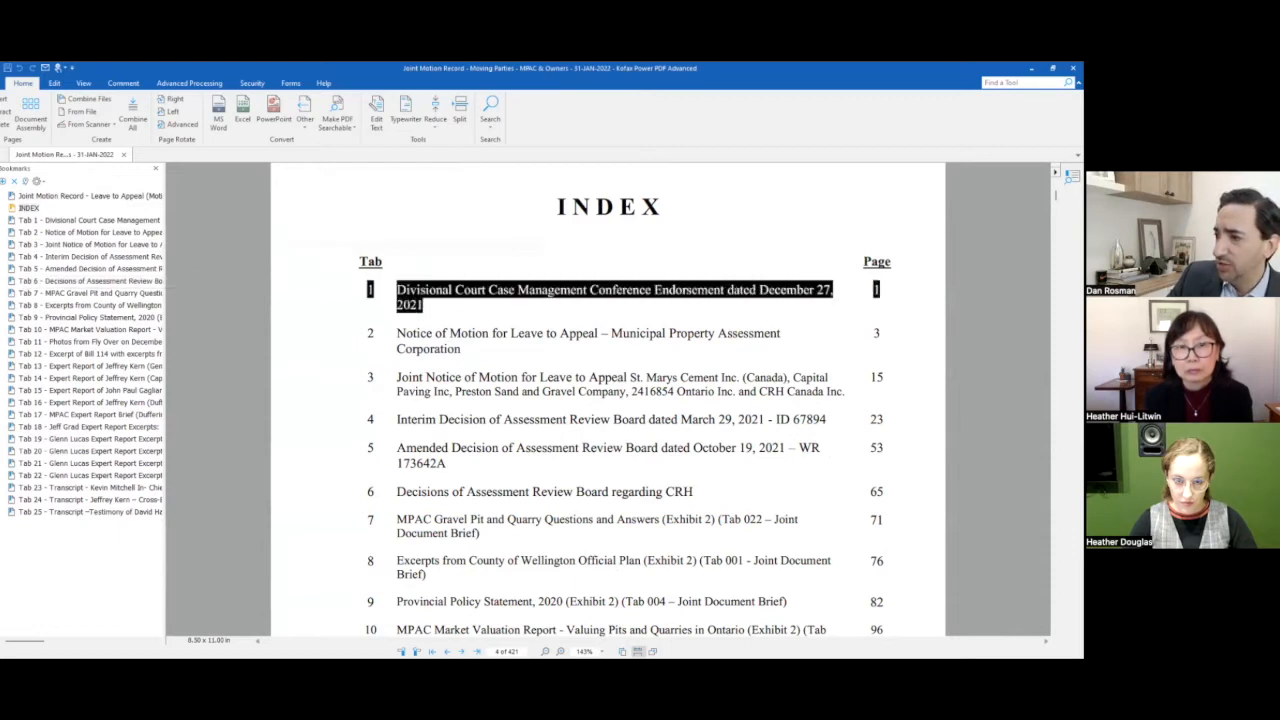
click(880, 290)
drag(780, 284, 880, 289)
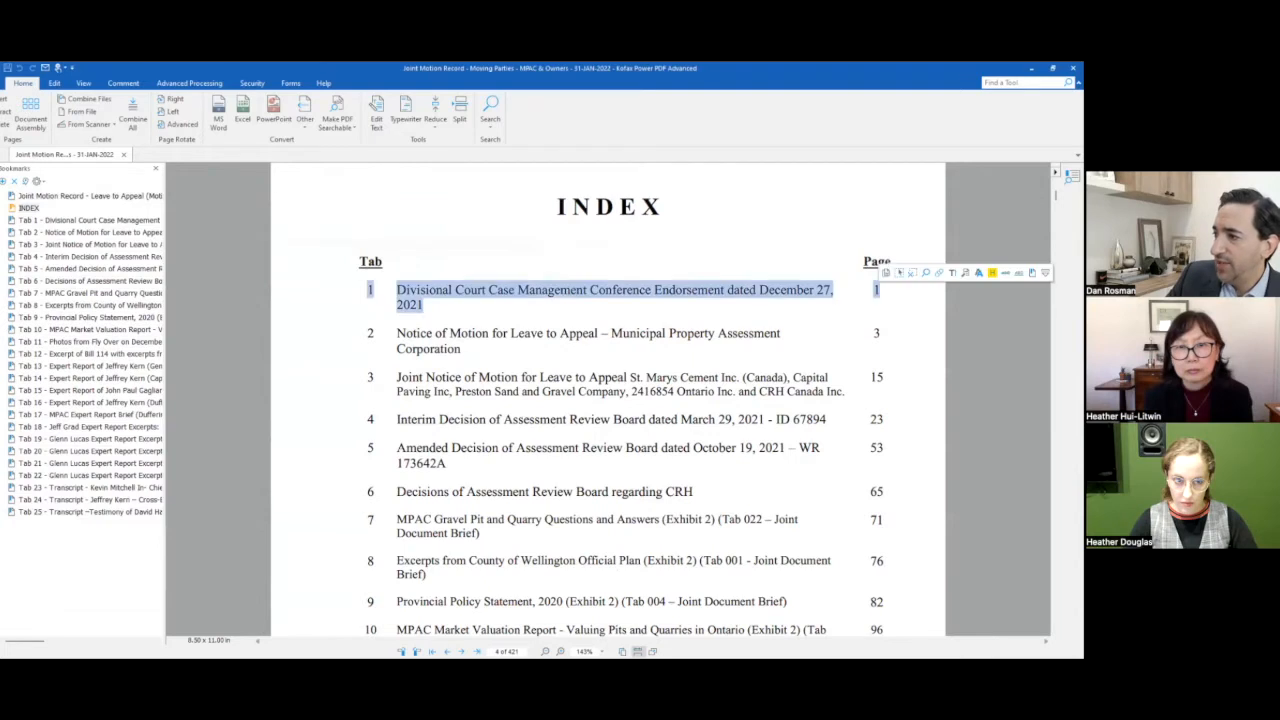
click(939, 273)
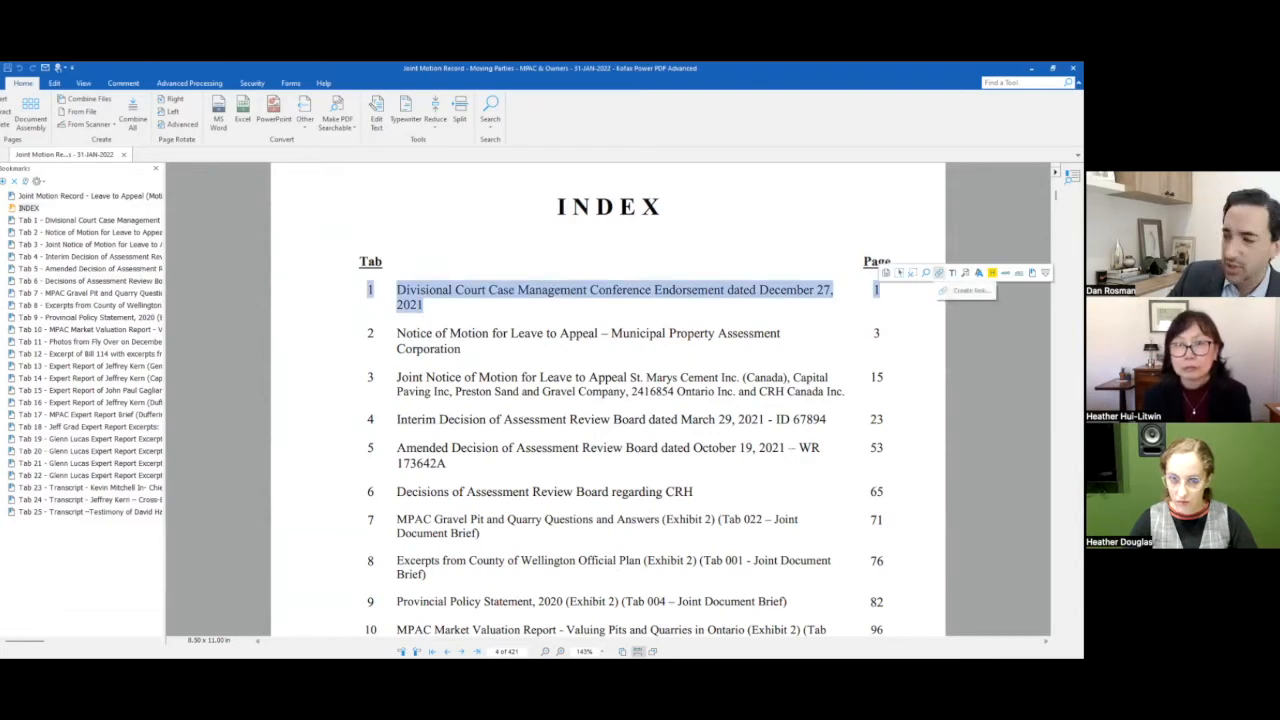
click(939, 273)
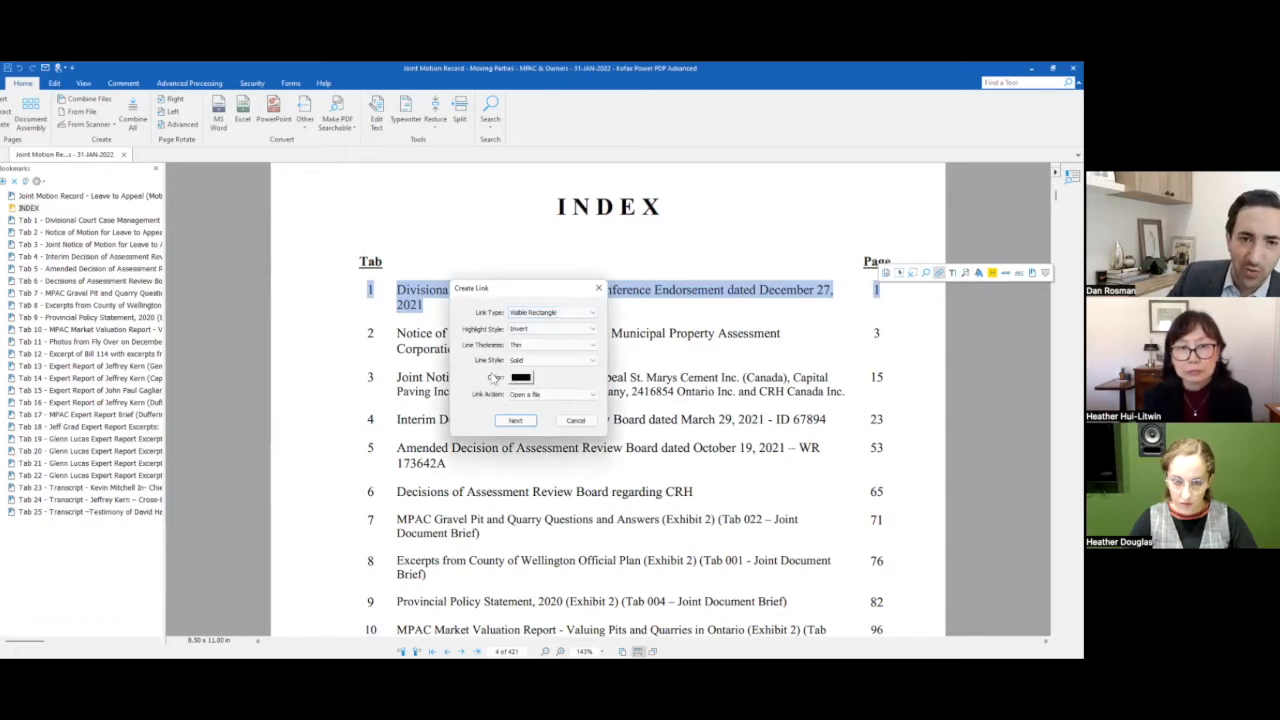
- Configure the link as an Invisible Rectangle with the Invert highlight style and the action Go to a page view
click(530, 314)
click(530, 328)
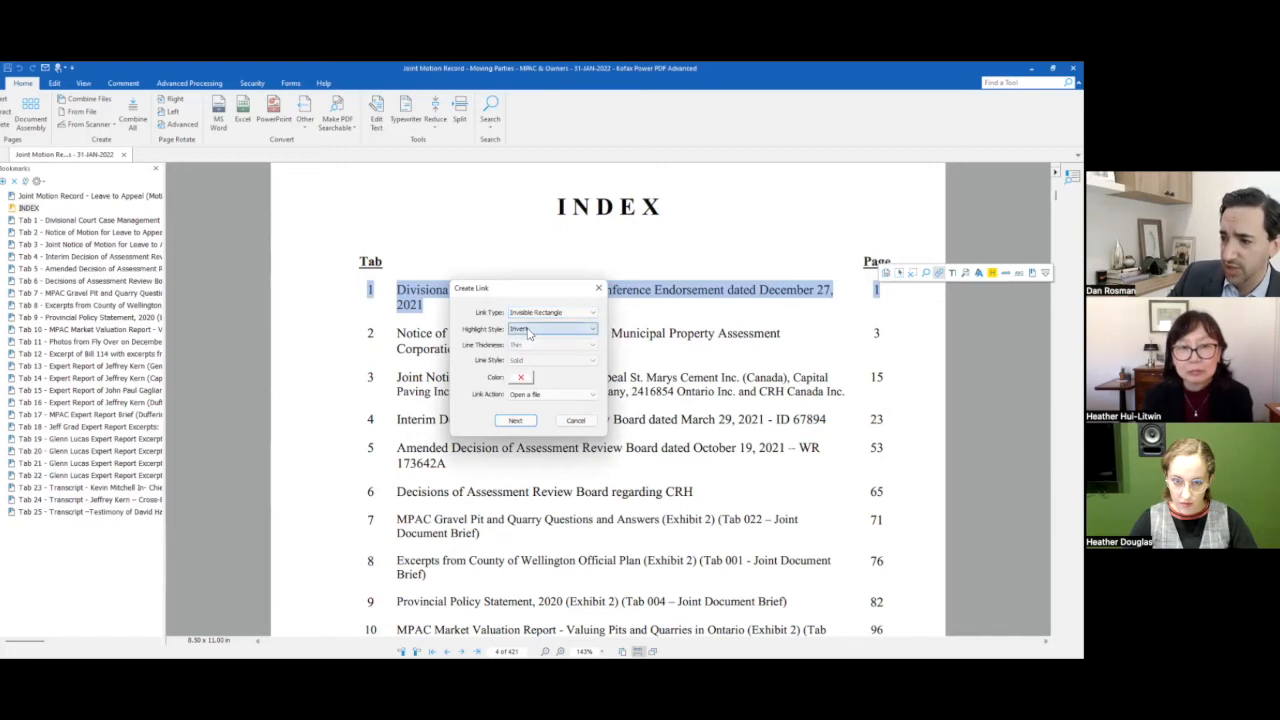
click(524, 397)
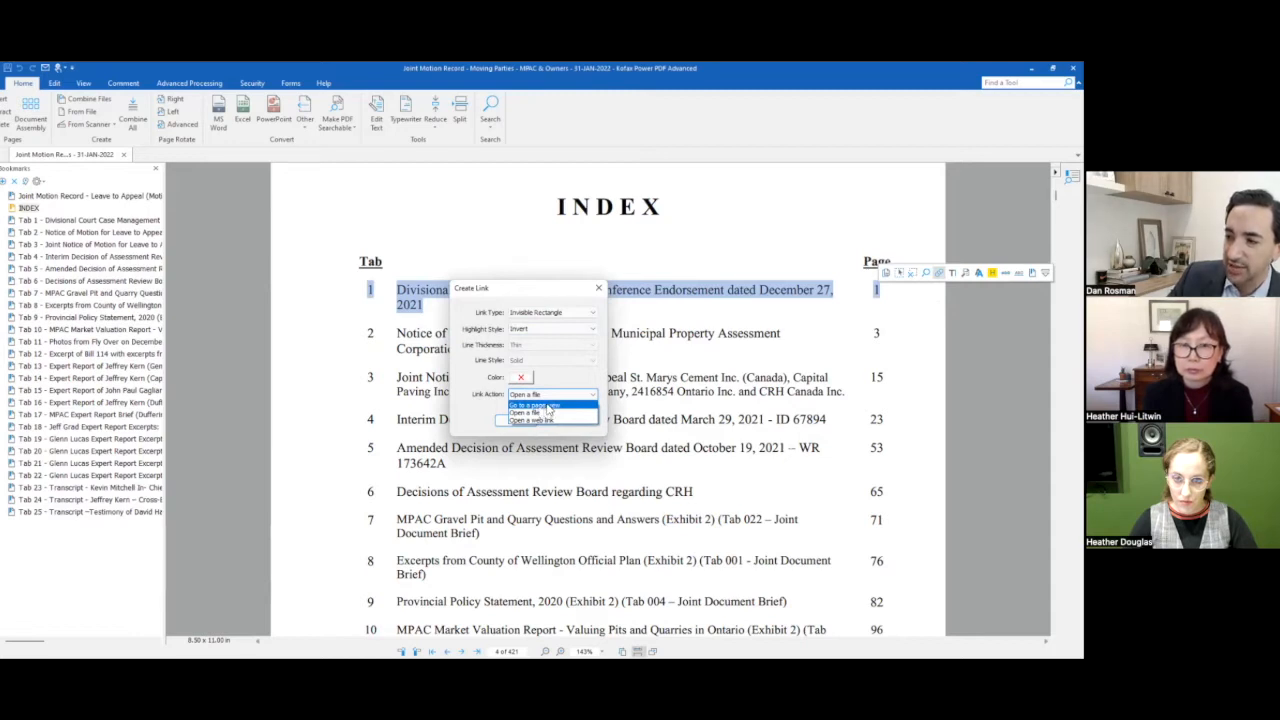
click(548, 406)
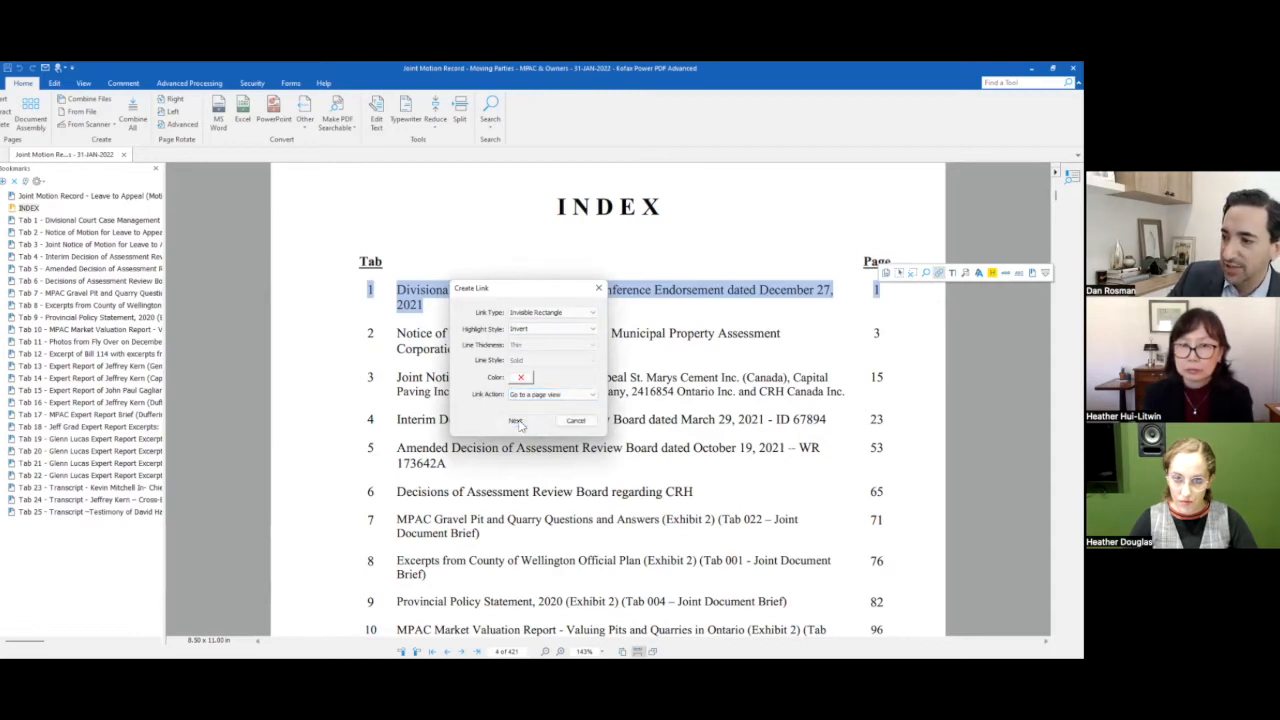
click(515, 420)
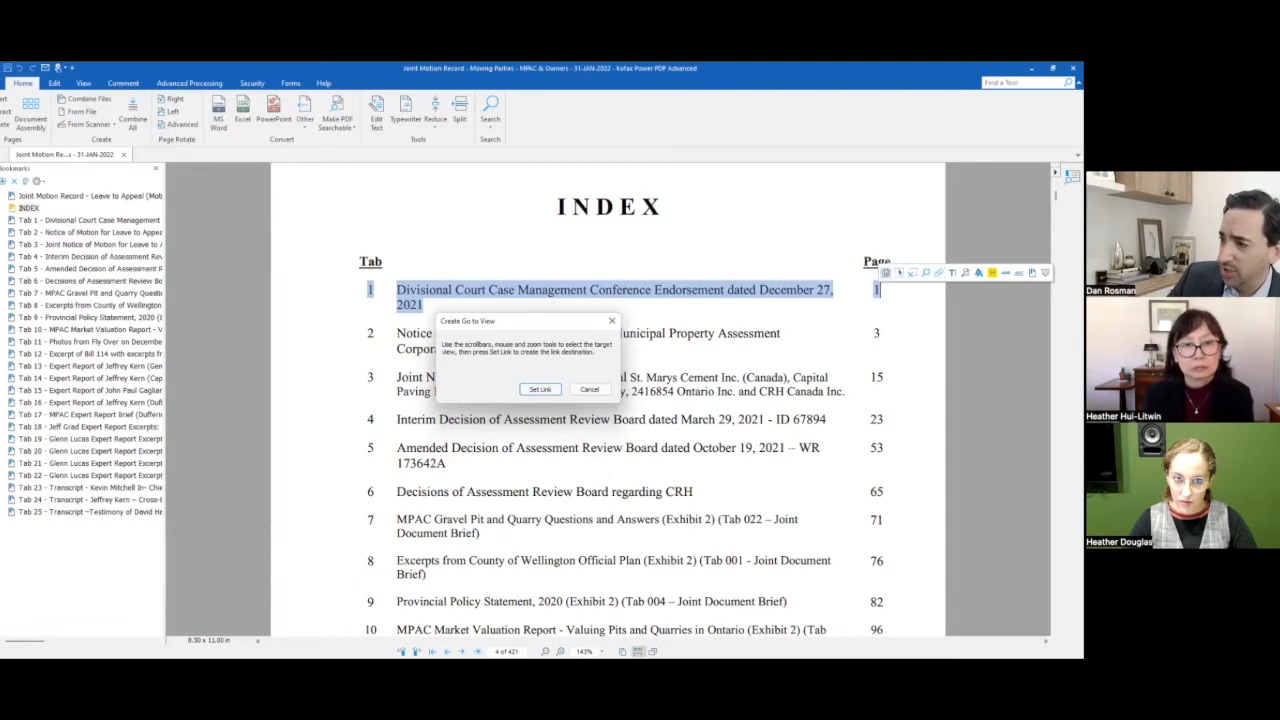
- Set the link's destination to the TAB 1 cover page
scroll(723, 531, down, 10)
scroll(723, 531, down, 15)
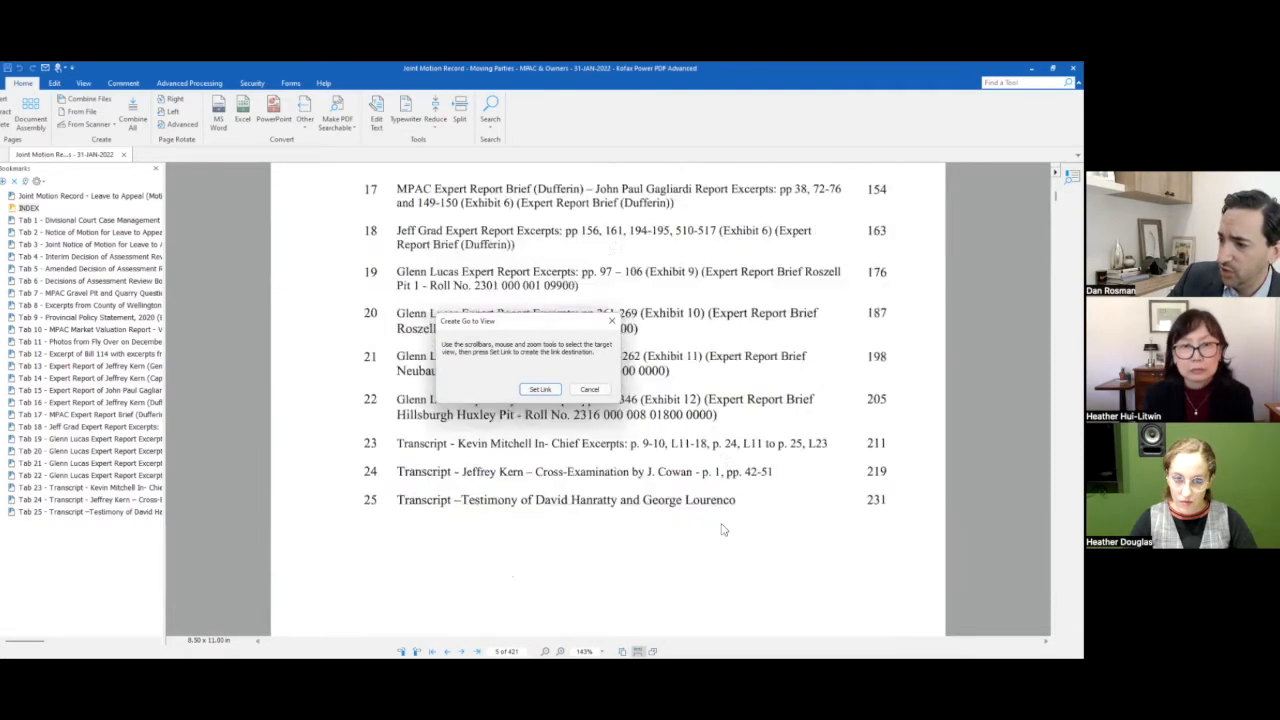
scroll(723, 531, down, 10)
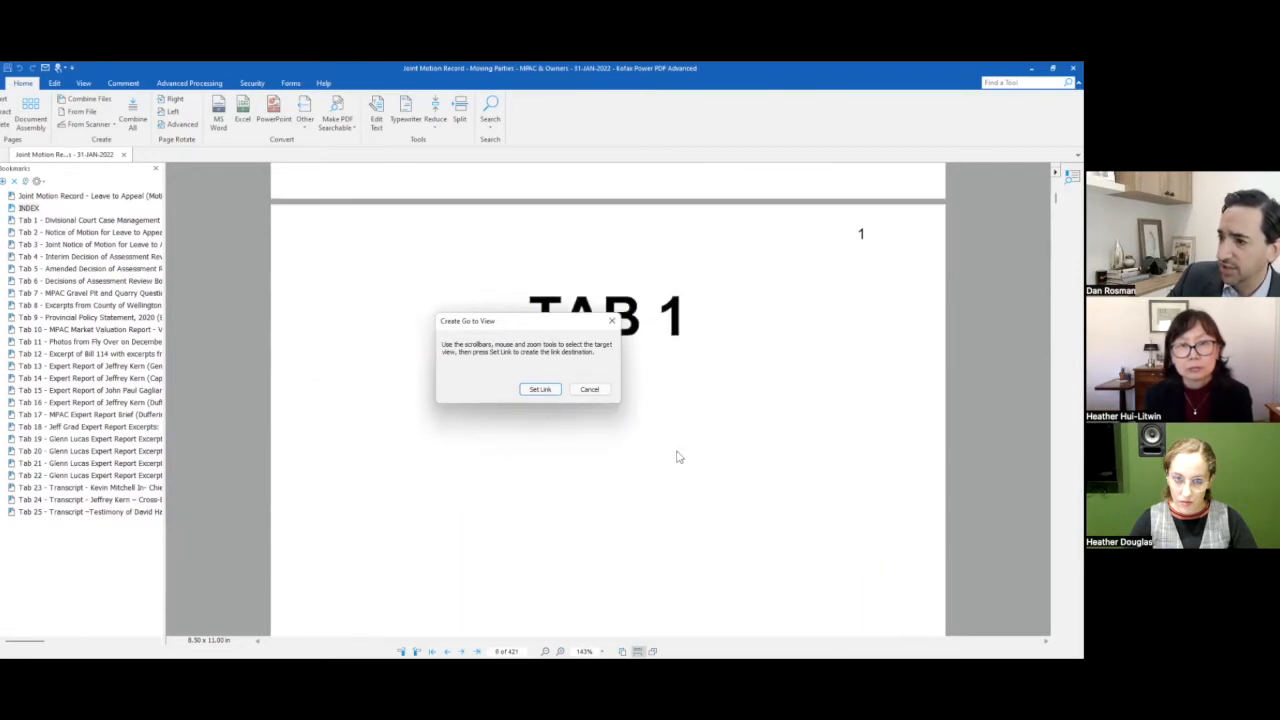
scroll(608, 423, down, 2)
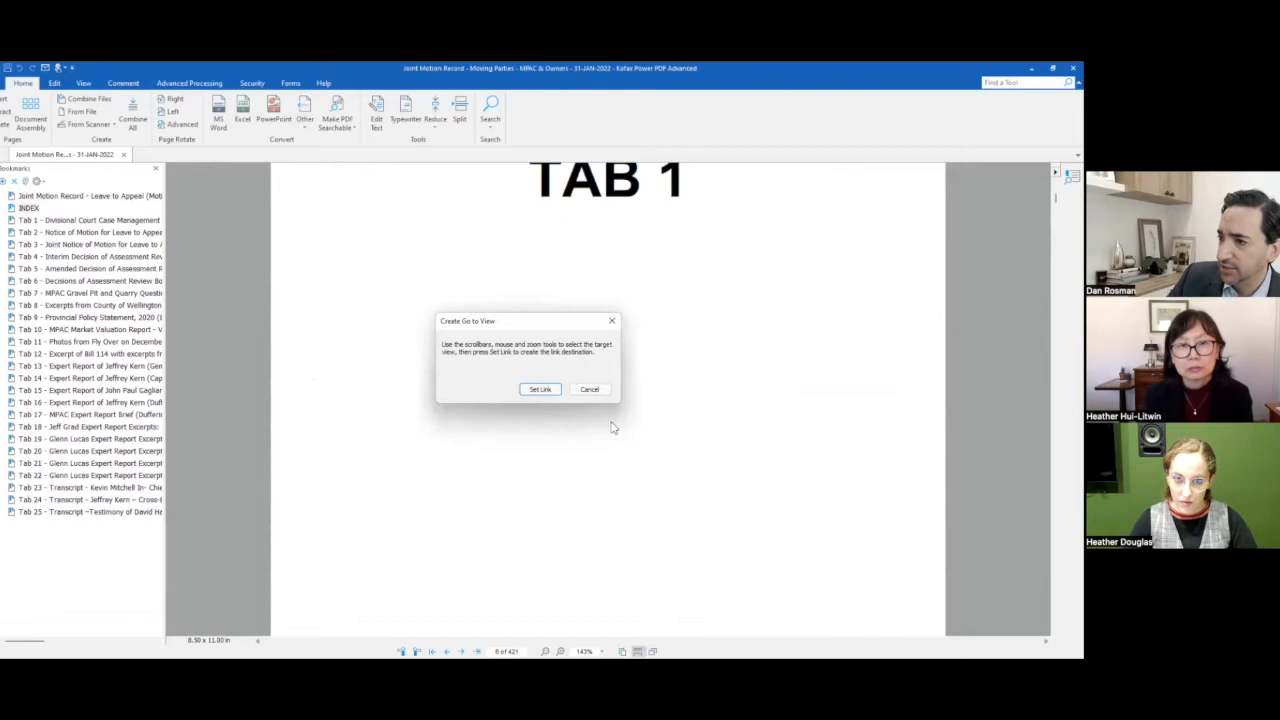
click(540, 389)
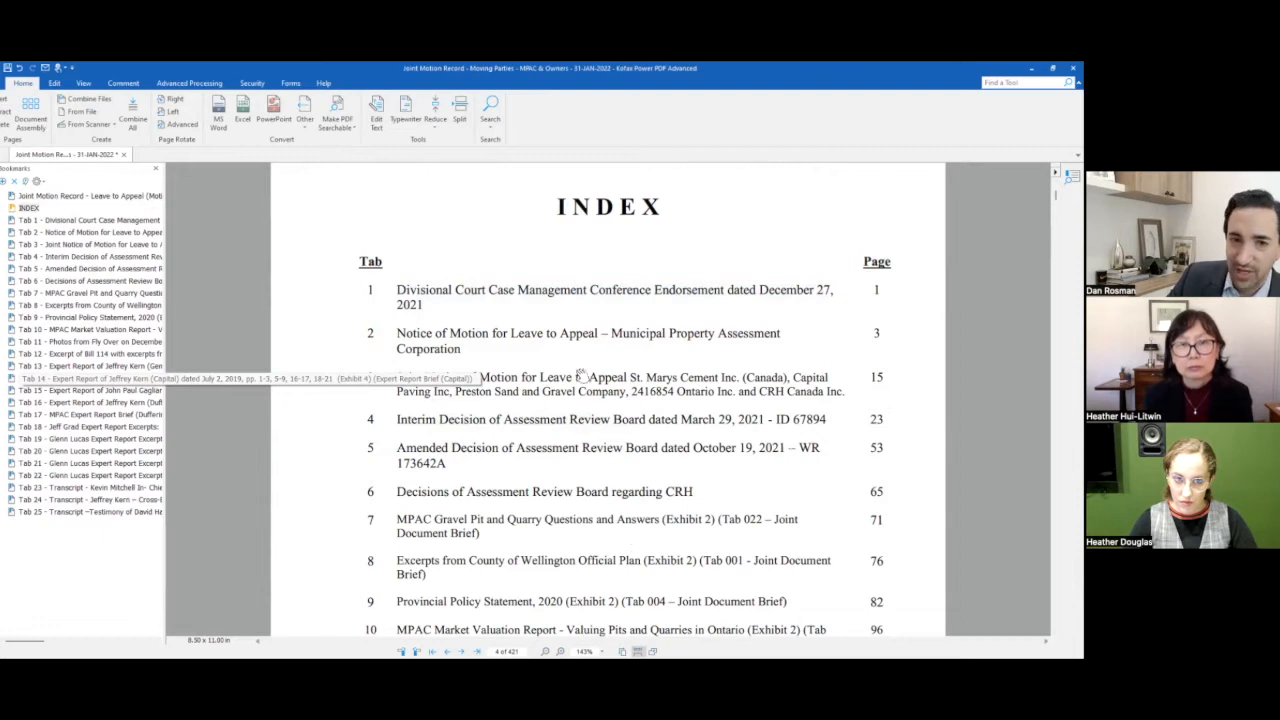
- Test the Tab 1 link in the index and return to the INDEX page through its bookmark
click(416, 297)
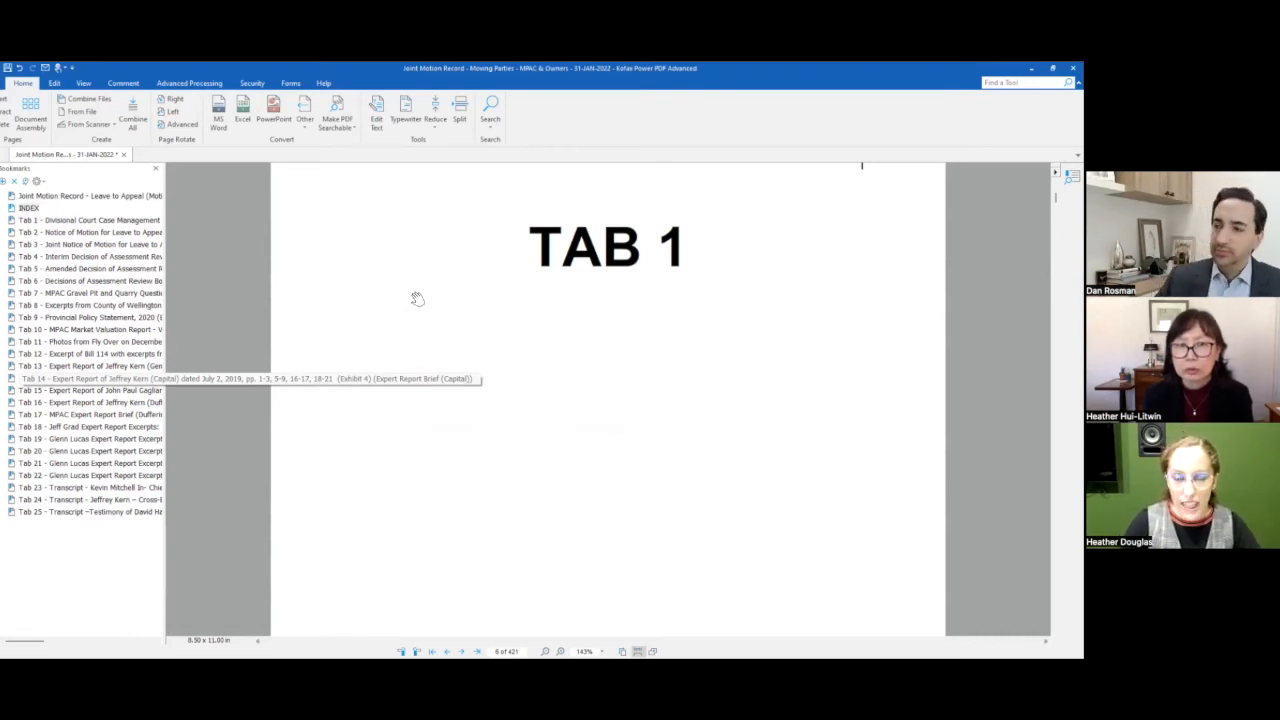
click(31, 208)
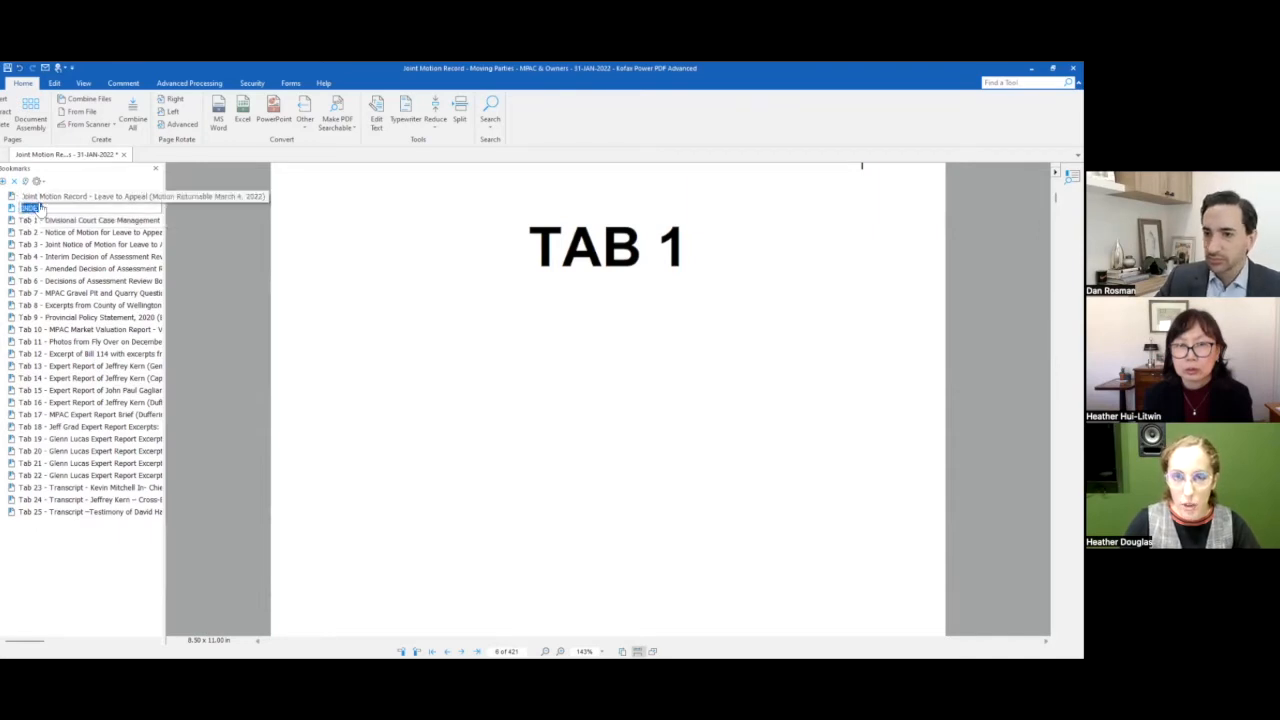
click(35, 209)
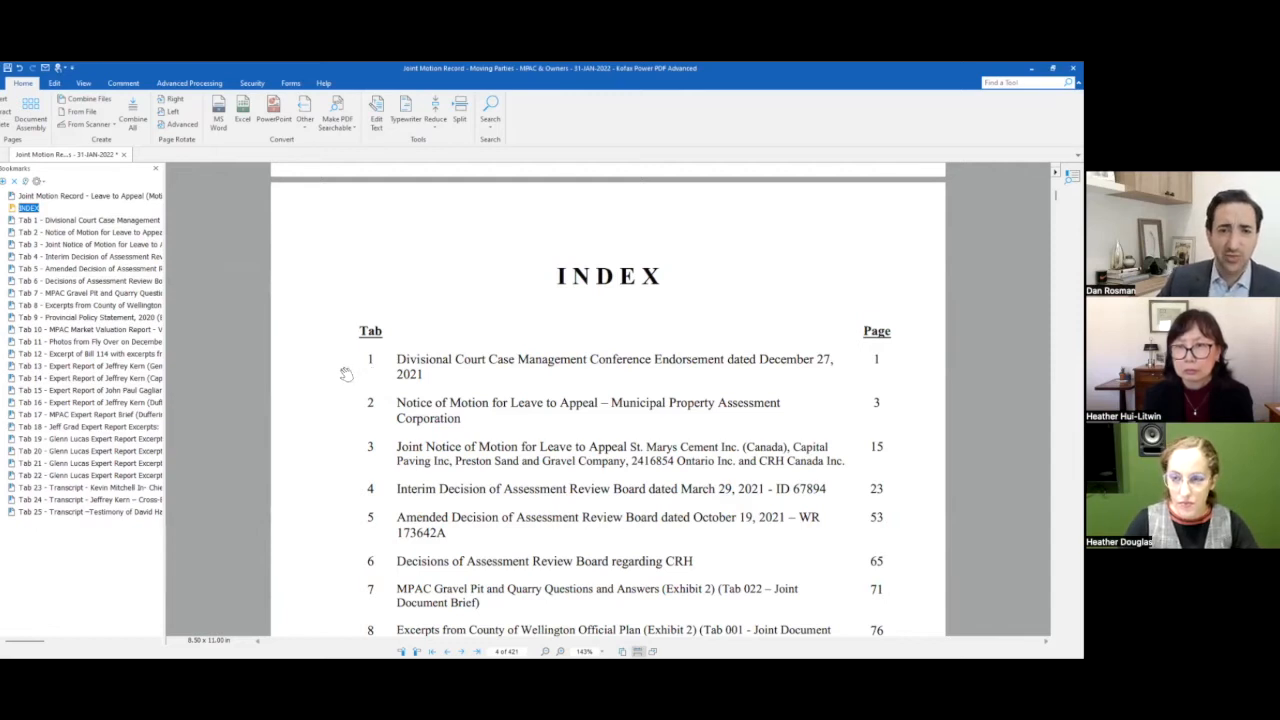
- Compare the Tab 1 bookmark's target with the index's Tab 1 link and the pages around it, returning to the INDEX page
click(26, 221)
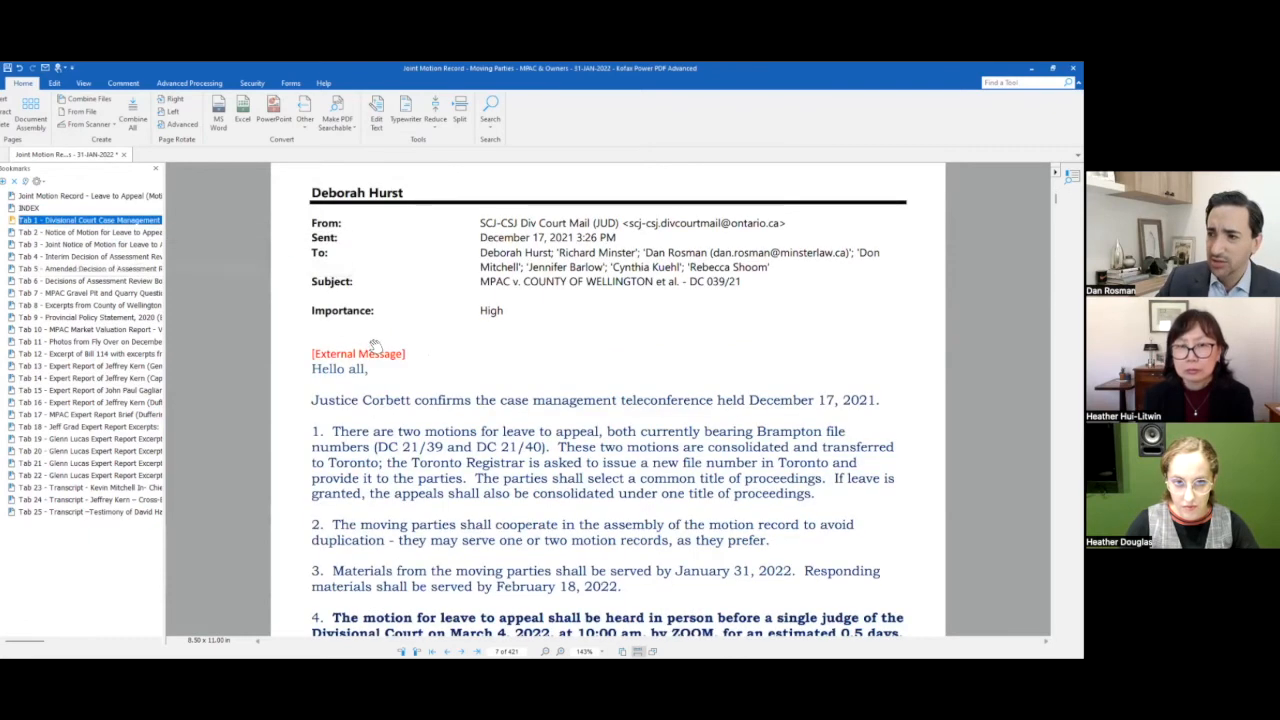
click(28, 208)
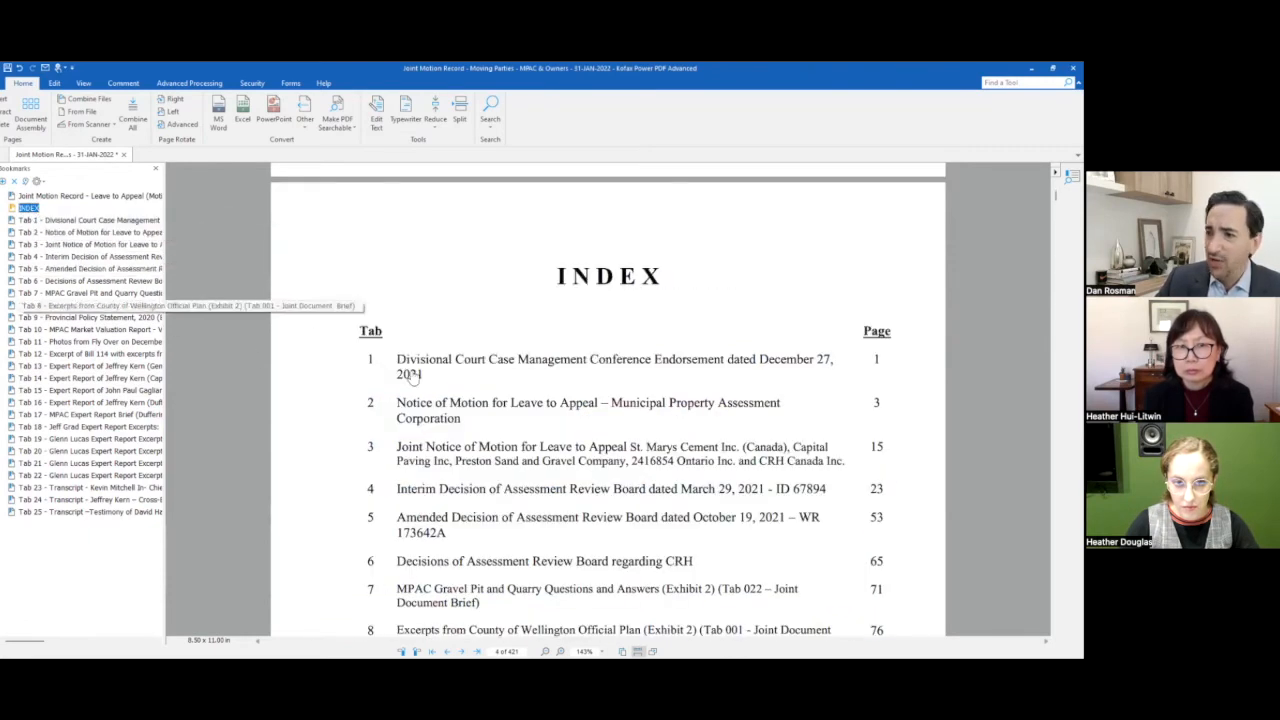
click(412, 372)
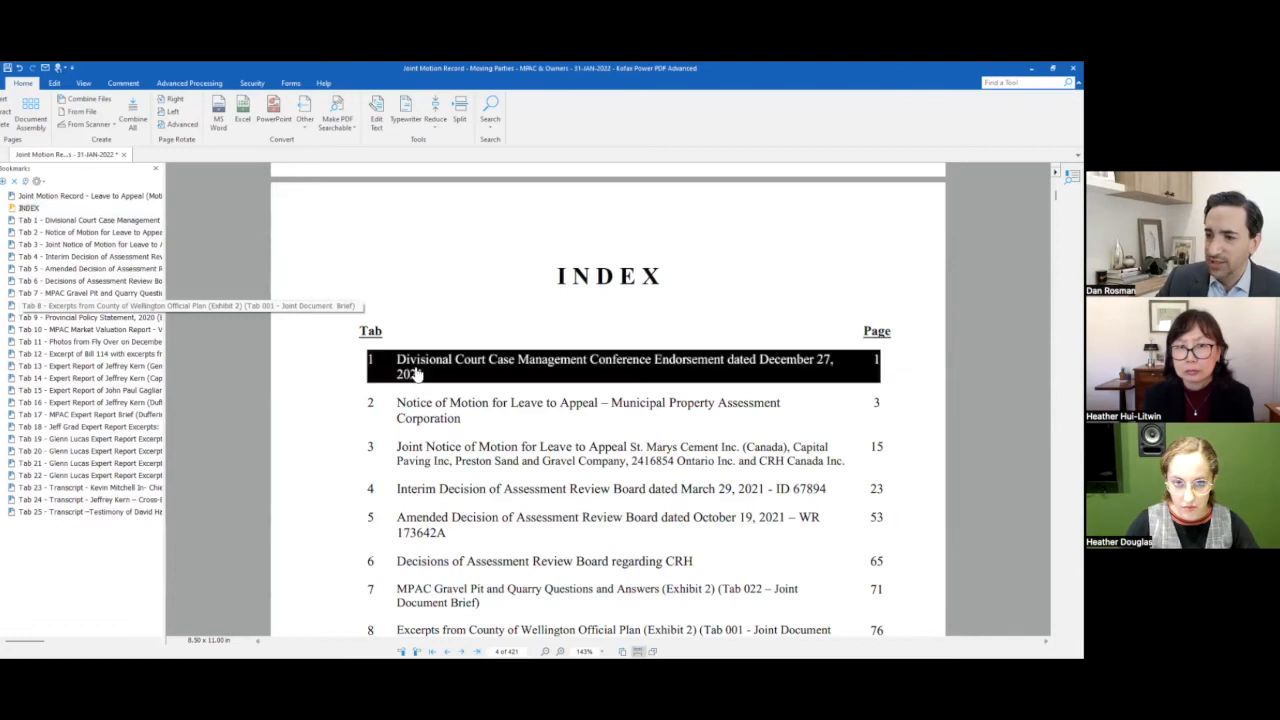
scroll(420, 374, down, 5)
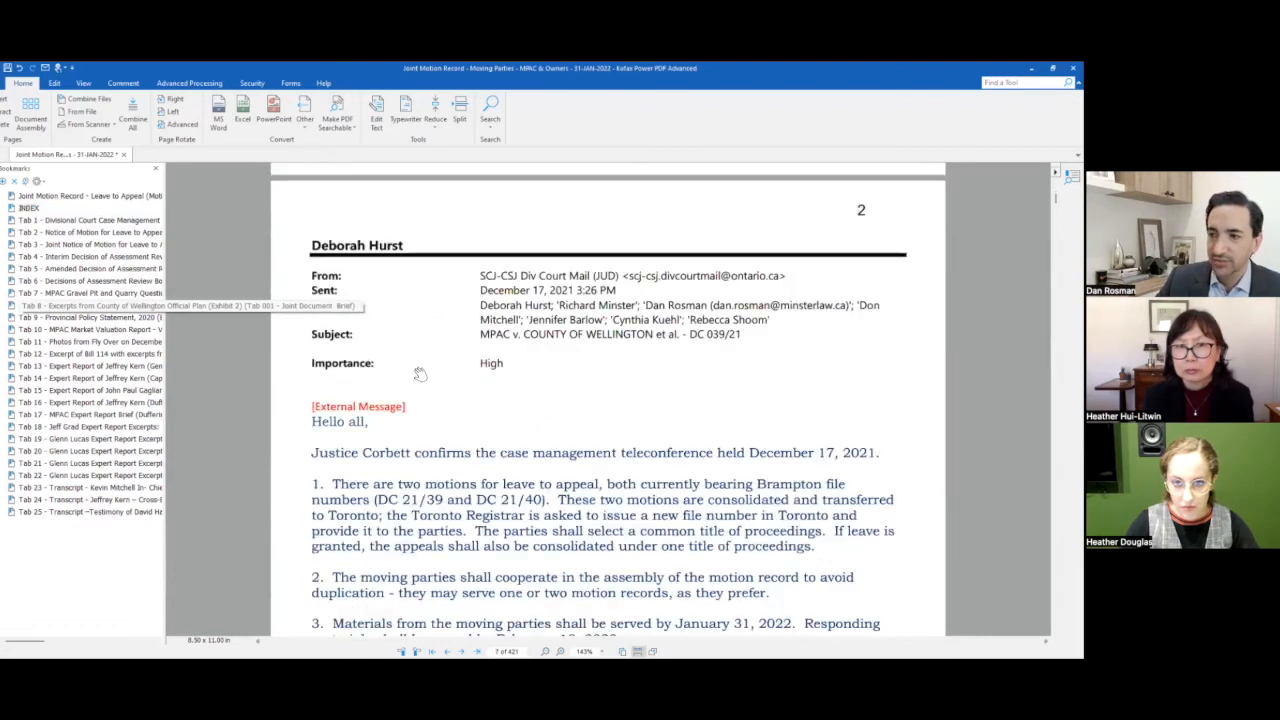
scroll(420, 374, up, 5)
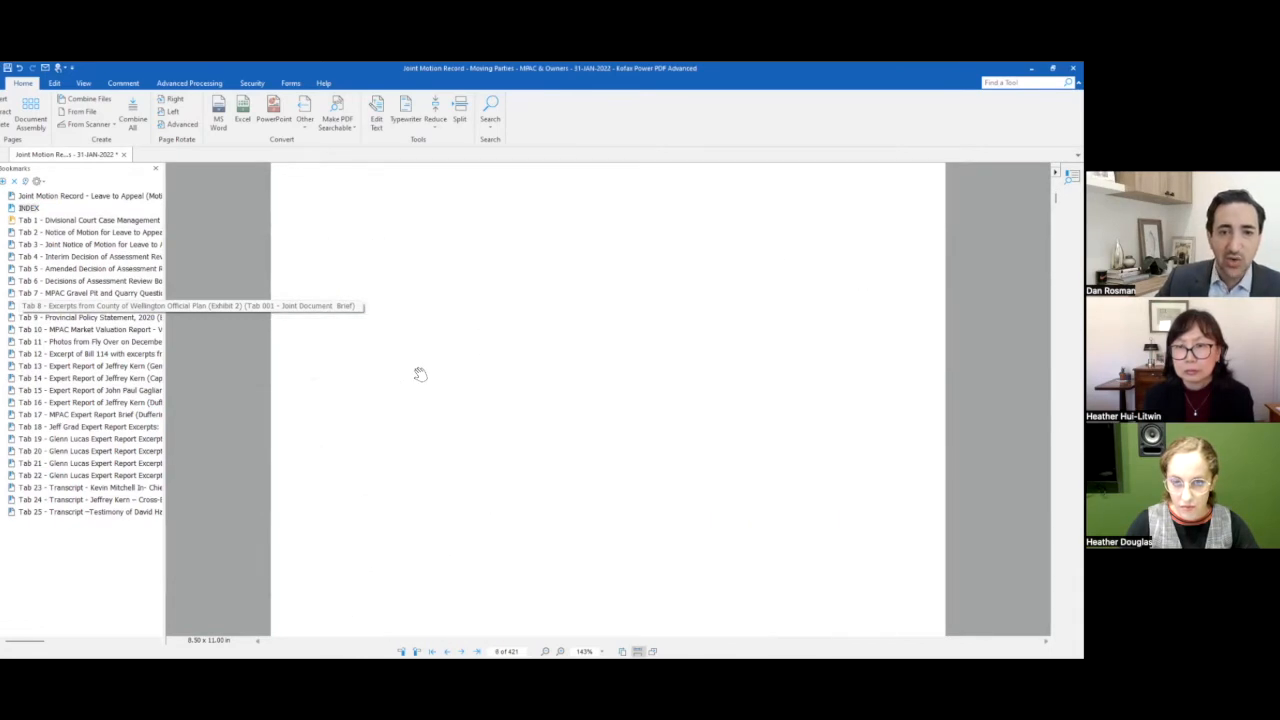
click(30, 197)
click(27, 208)
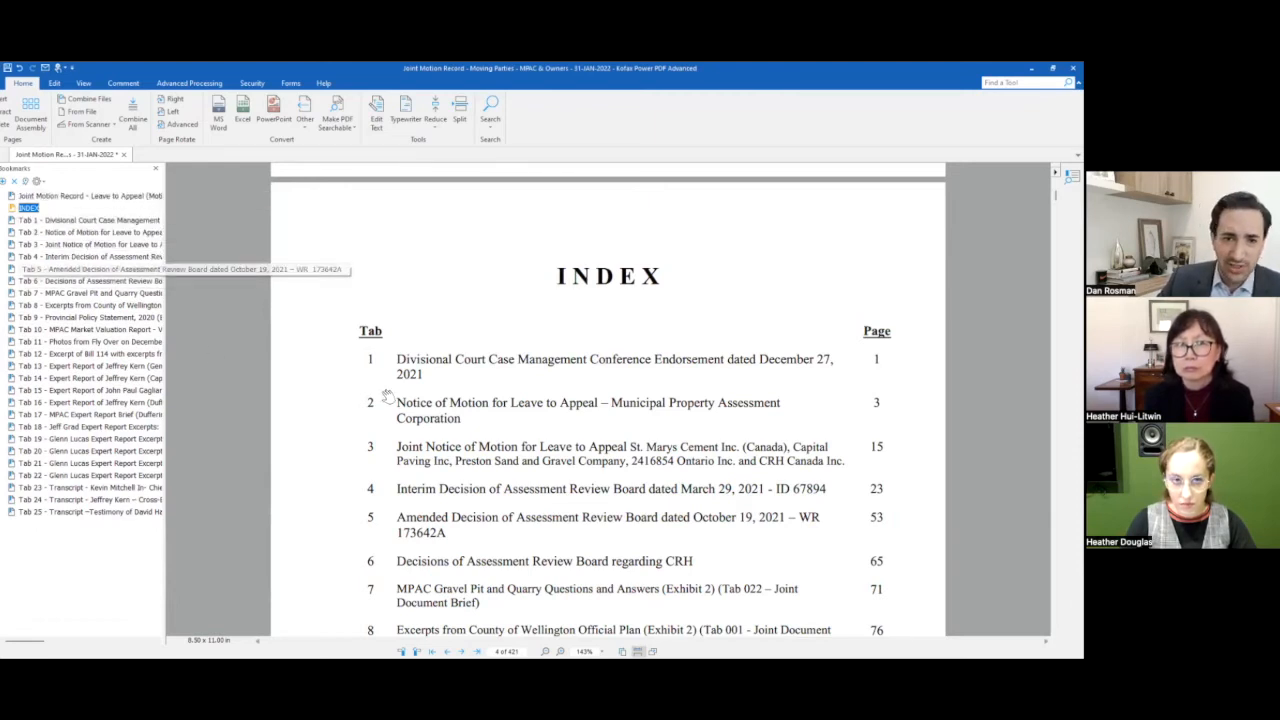
- Add a bookmark named "Index 2" pointing to the index page, below the INDEX bookmark
scroll(390, 380, down, 4)
scroll(395, 390, up, 3)
scroll(395, 390, up, 1)
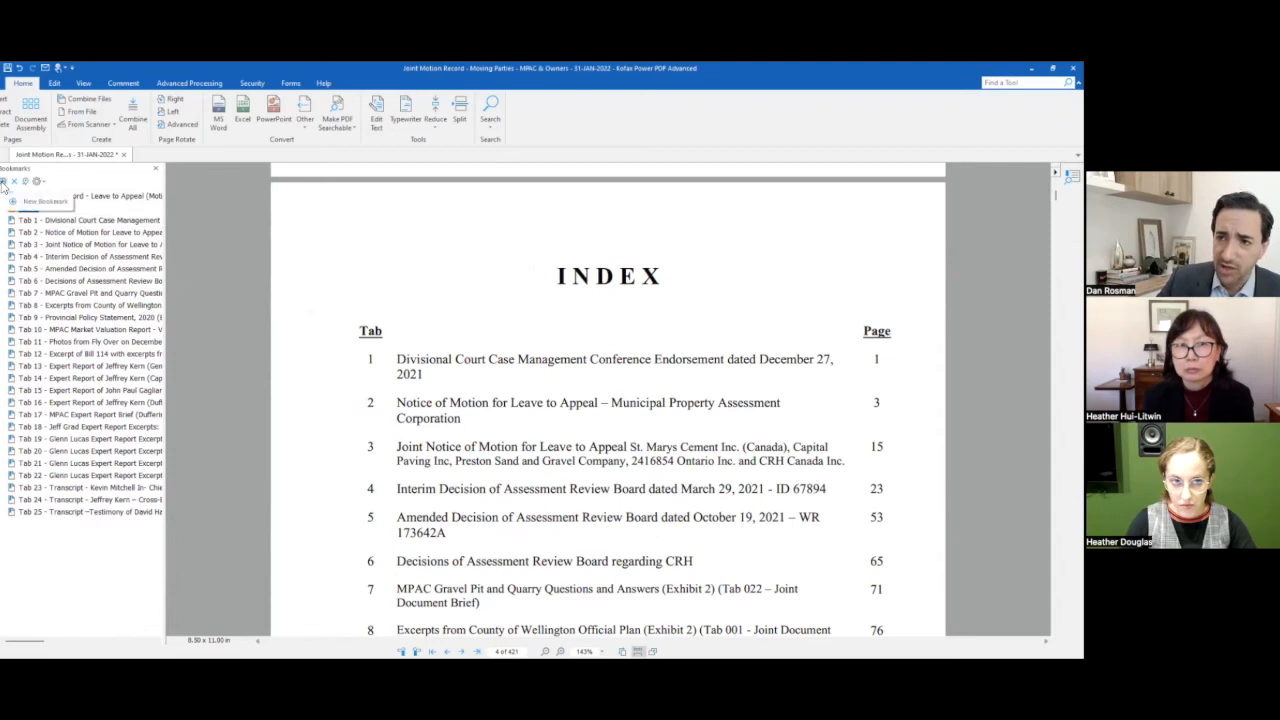
click(3, 182)
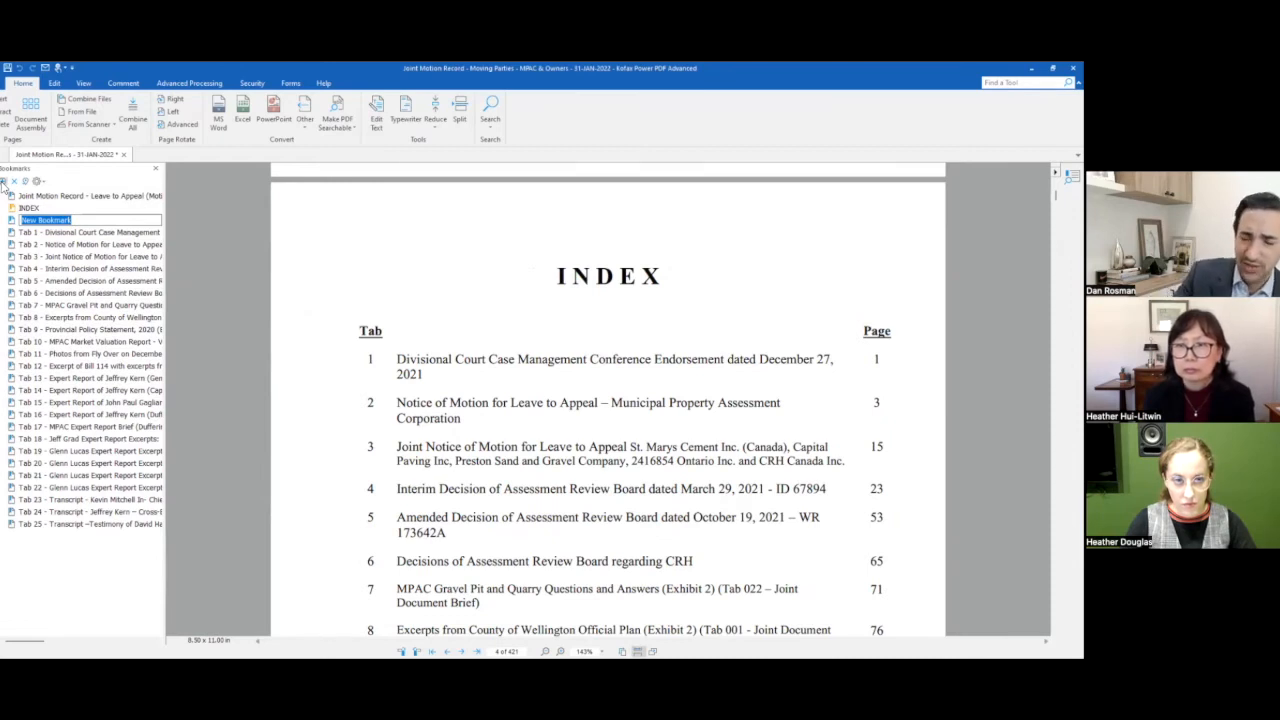
text(In)
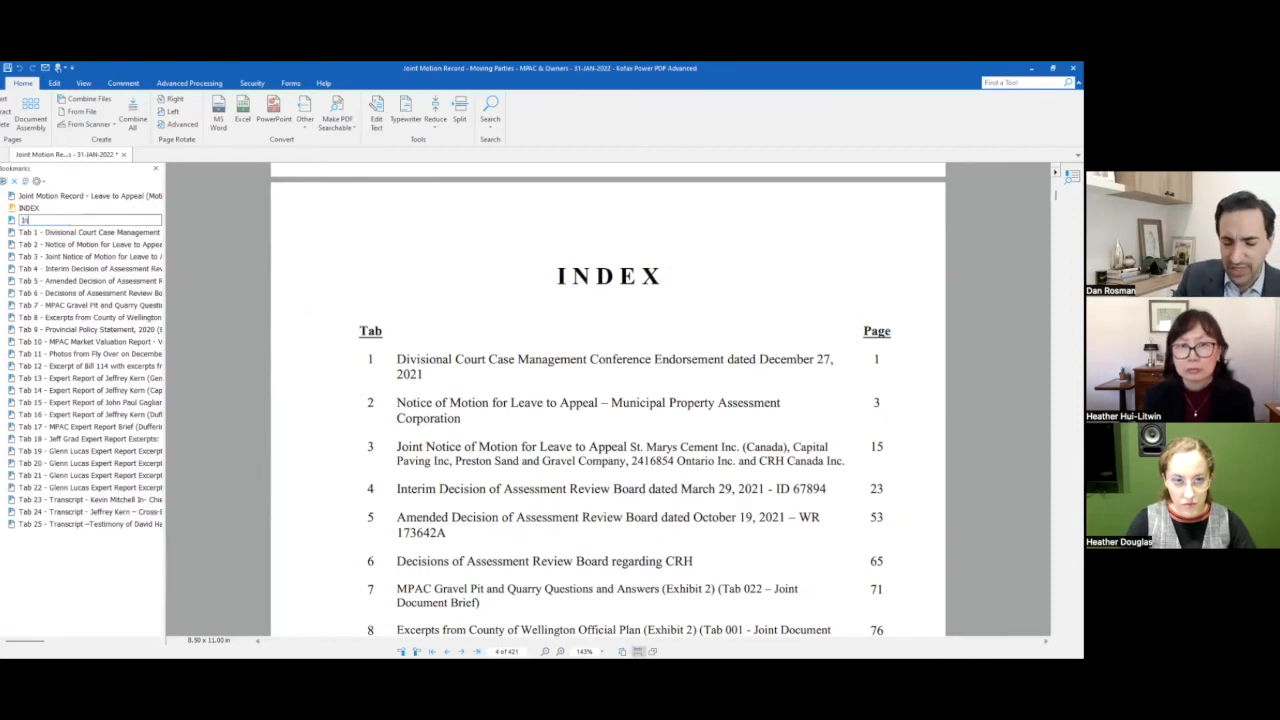
text(dex 2)
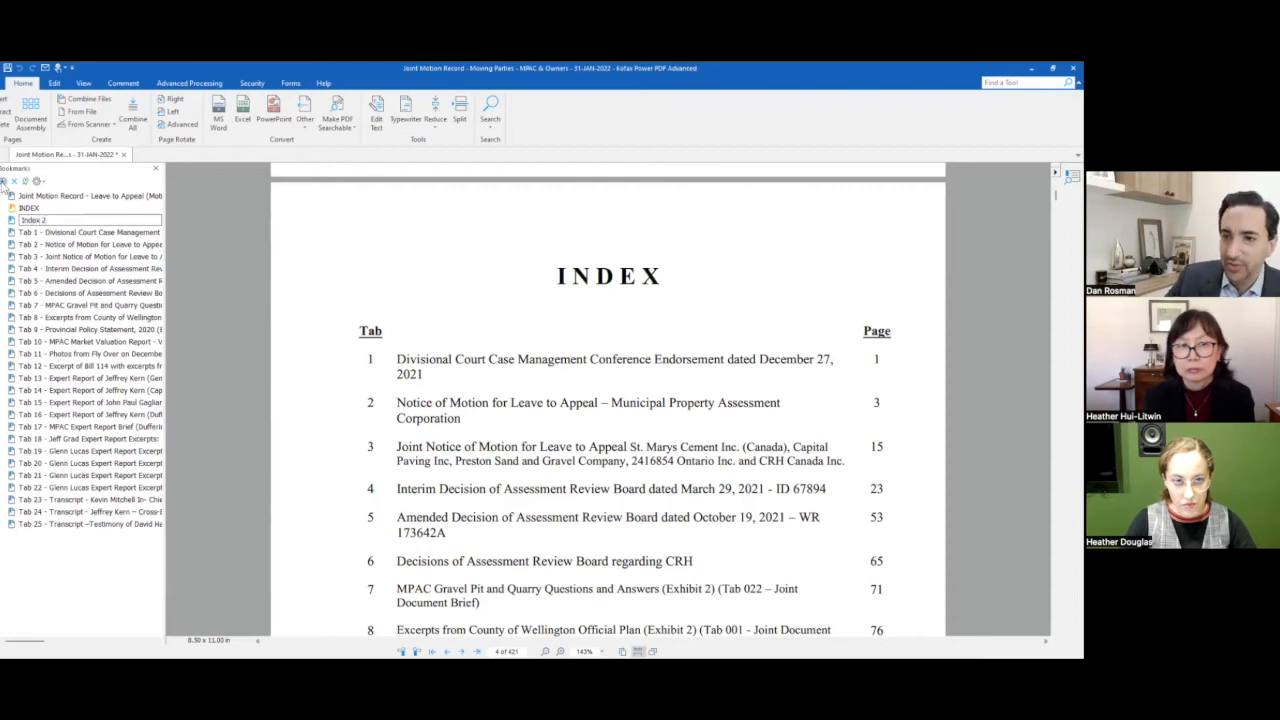
key(Return)
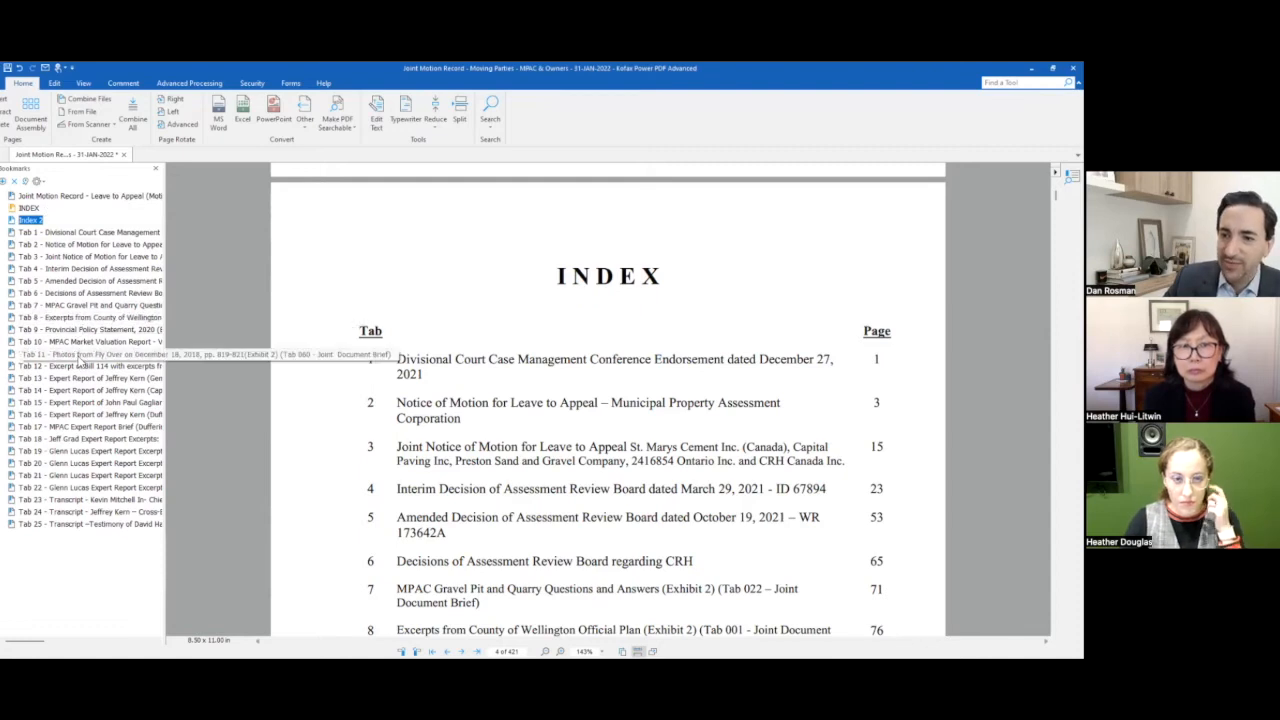
- Test the Index 2 bookmark from Tab 11, and the INDEX bookmark from Tab 20
click(78, 356)
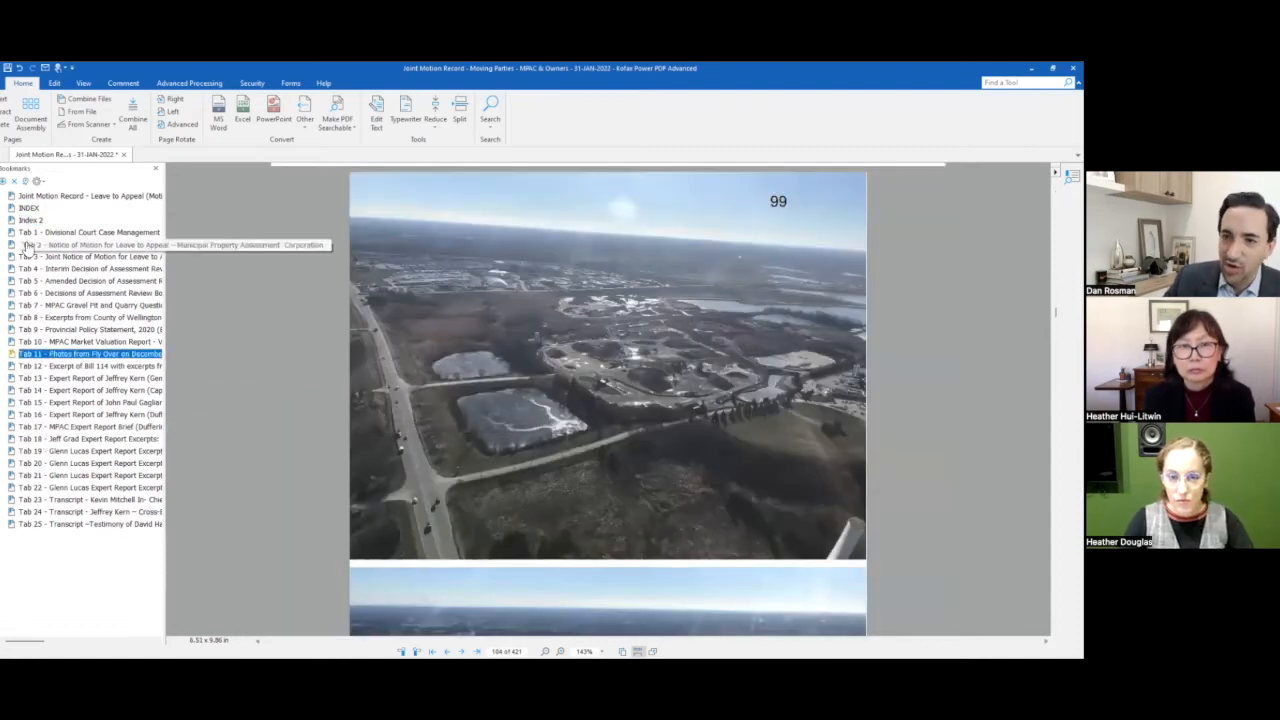
click(30, 219)
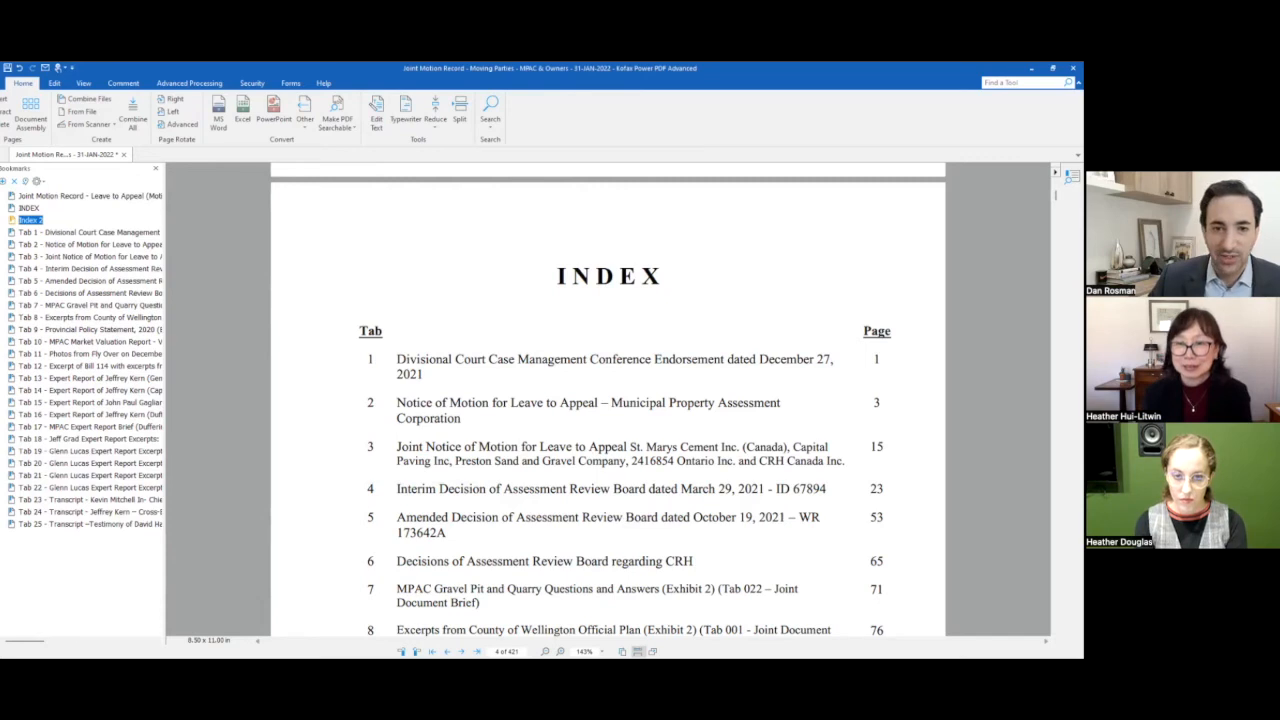
click(70, 465)
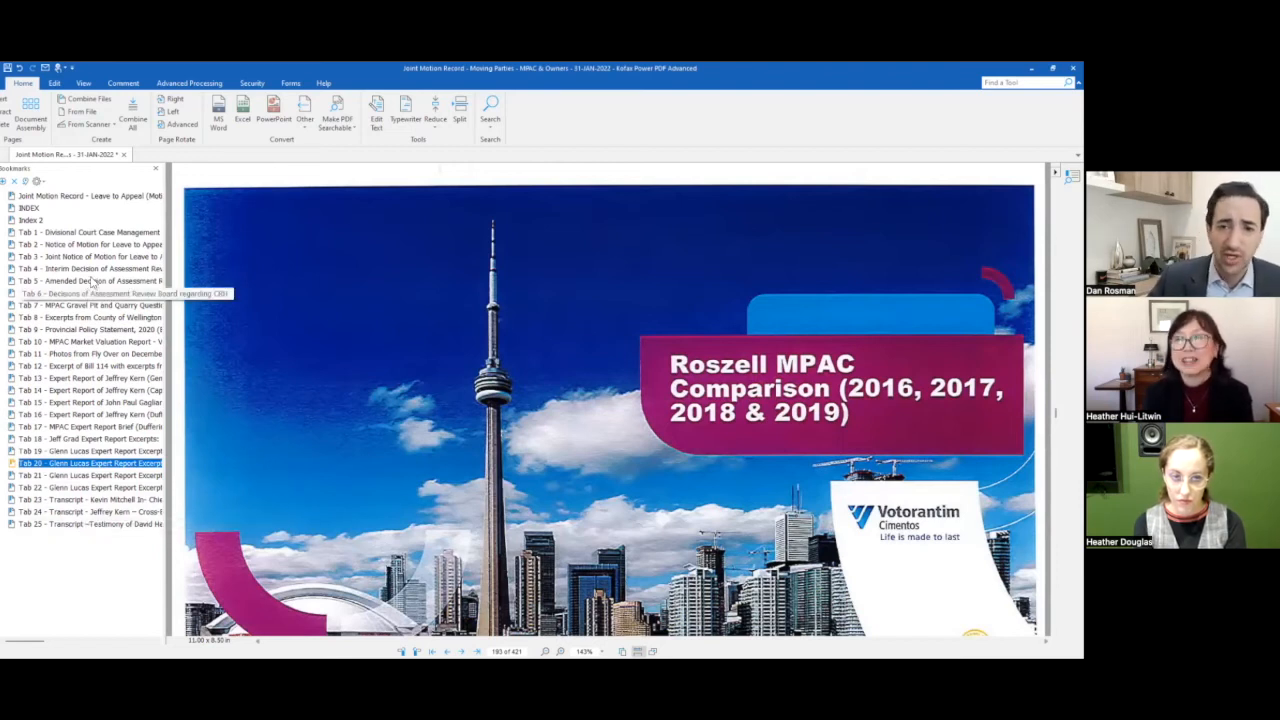
click(28, 208)
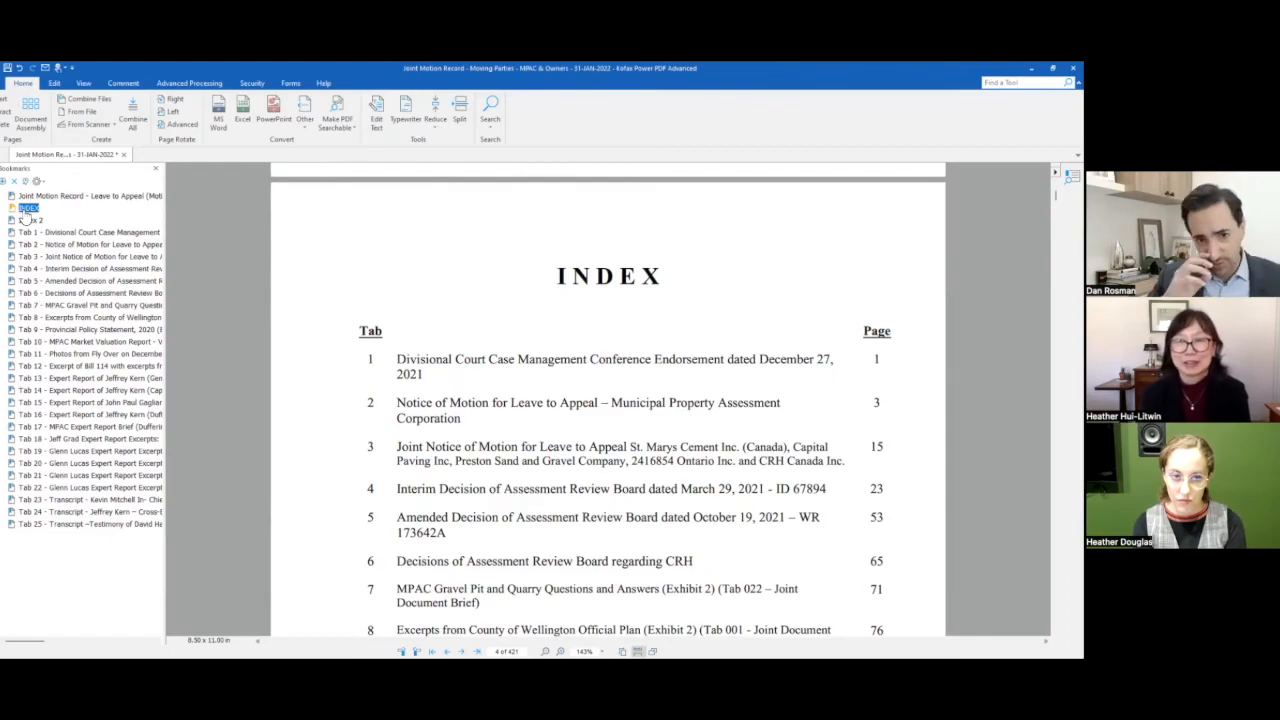